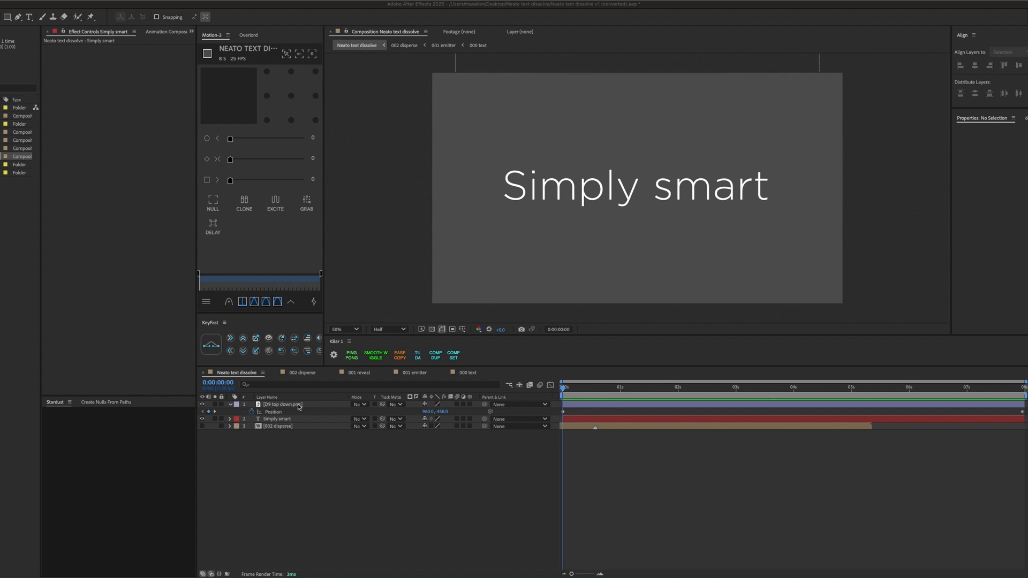
Preview the top-down image layer's movement with the Simply smart text layer hidden, then with it shown again.
left_click(378, 452)
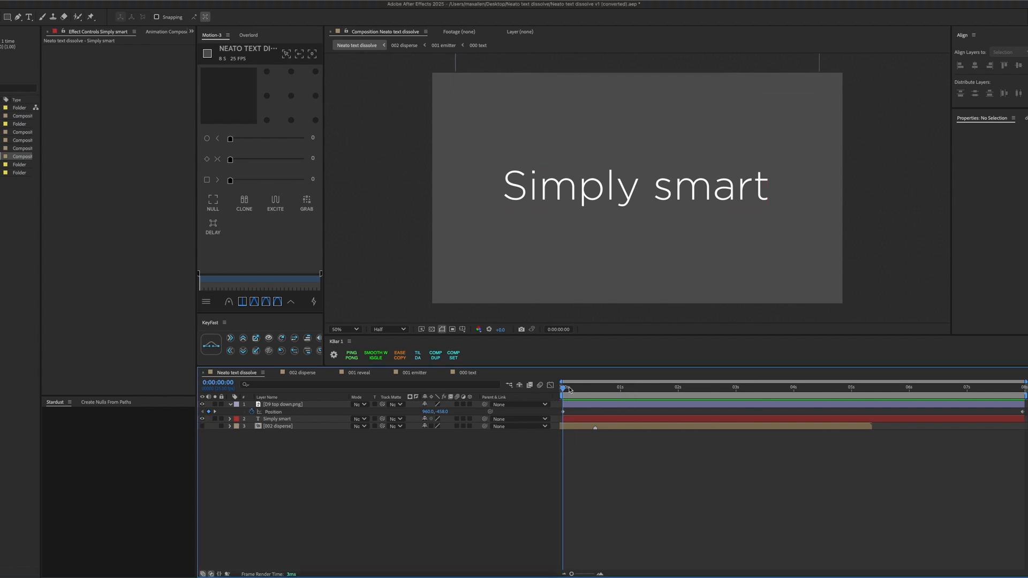
left_click(203, 419)
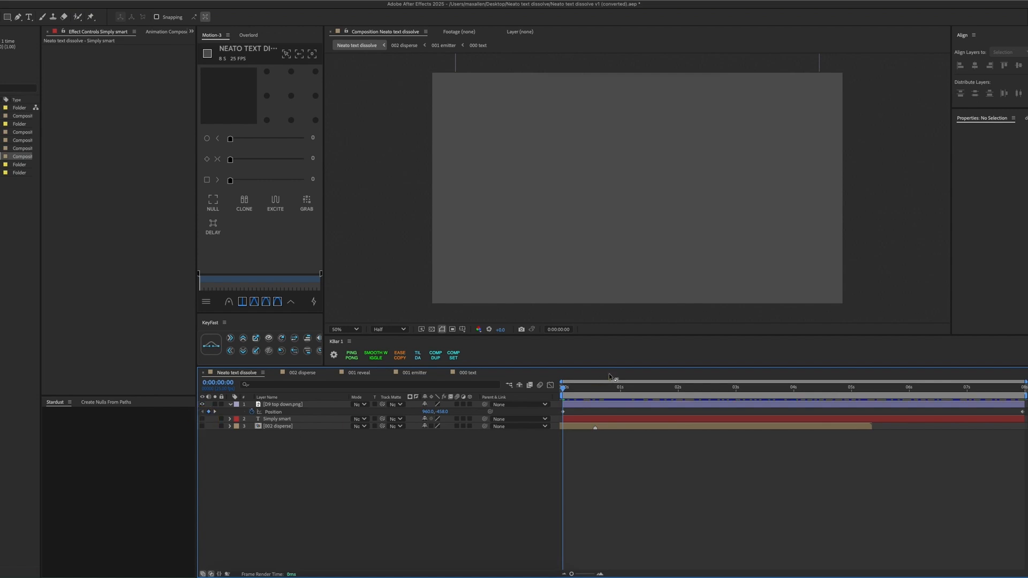
left_click_drag(565, 389, 484, 391)
left_click(202, 419)
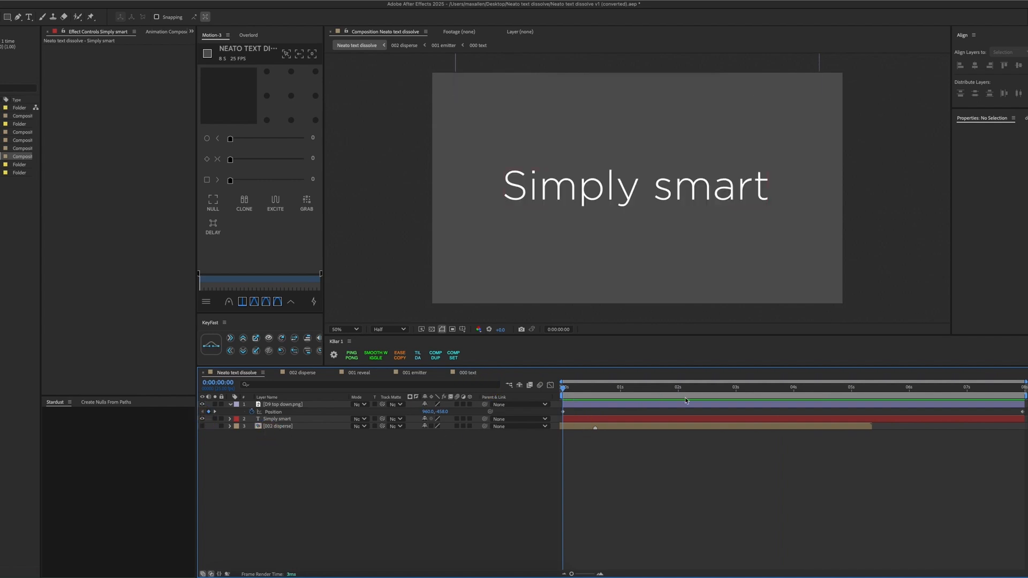
left_click_drag(580, 393, 521, 375)
Remove the fill from the characters "mply sma" in the Simply smart text layer and make the 002 disperse layer visible.
left_click(583, 421)
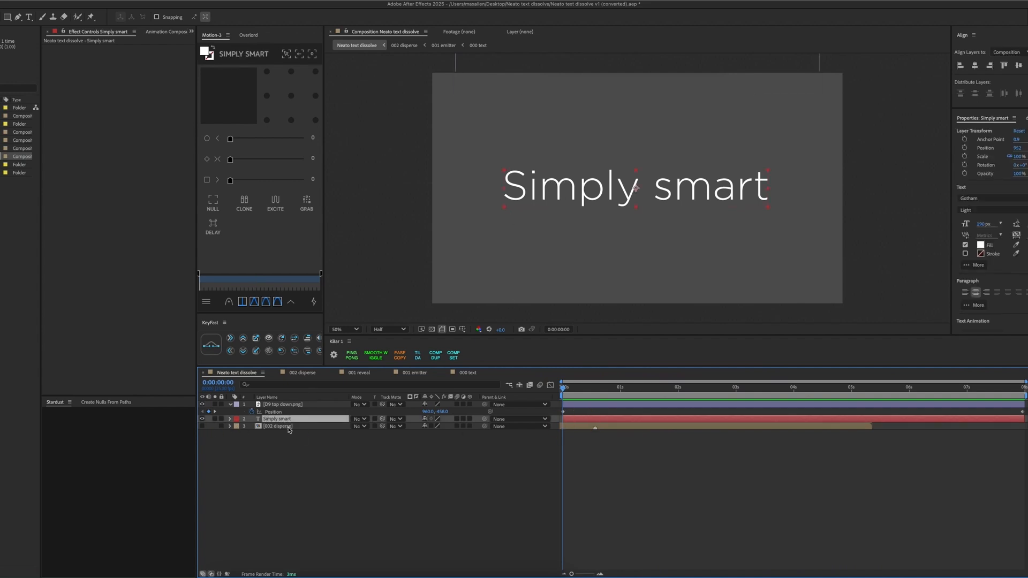
double_click(542, 191)
left_click(541, 190)
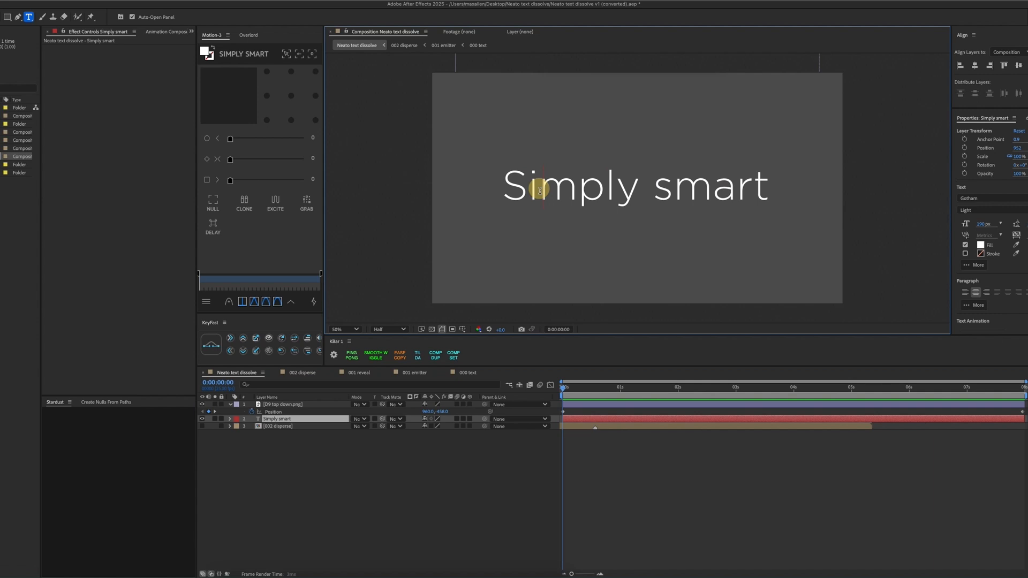
left_click(734, 189, "shift")
left_click(965, 245)
key("Escape")
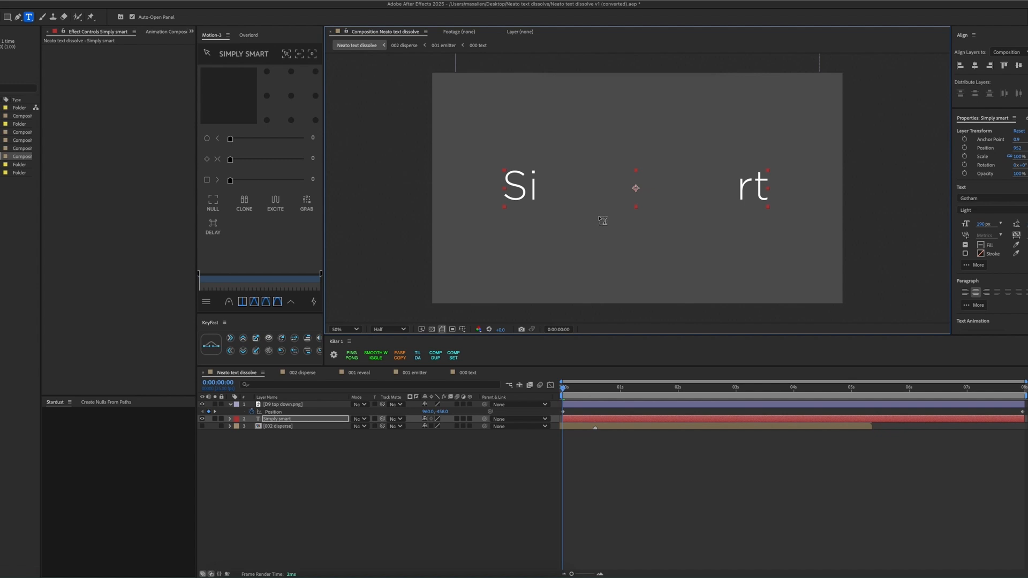
left_click(202, 426)
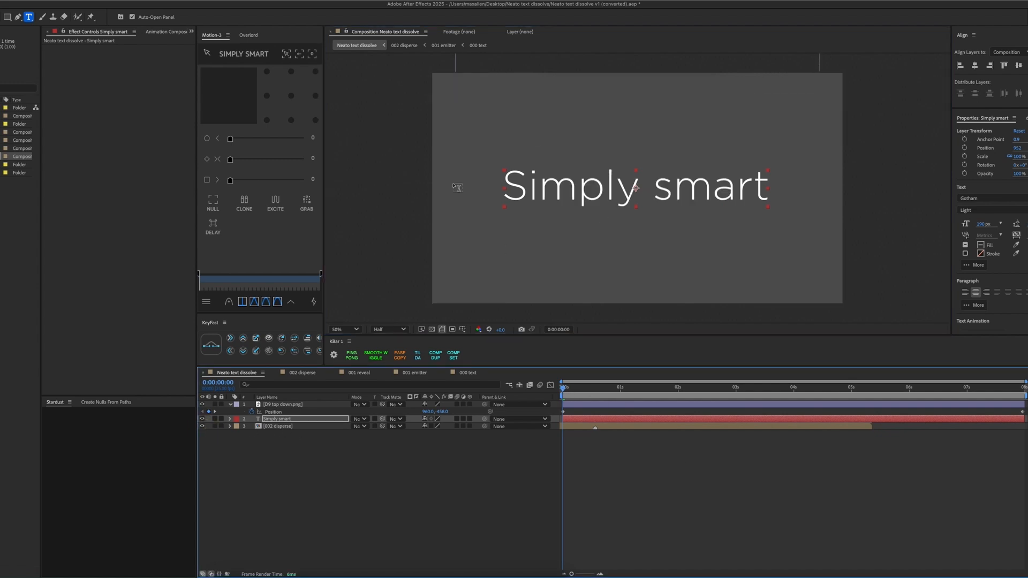
Open the 002 disperse and 000 text compositions and bring up the mini-flowchart showing where 000 text is used.
double_click(574, 424)
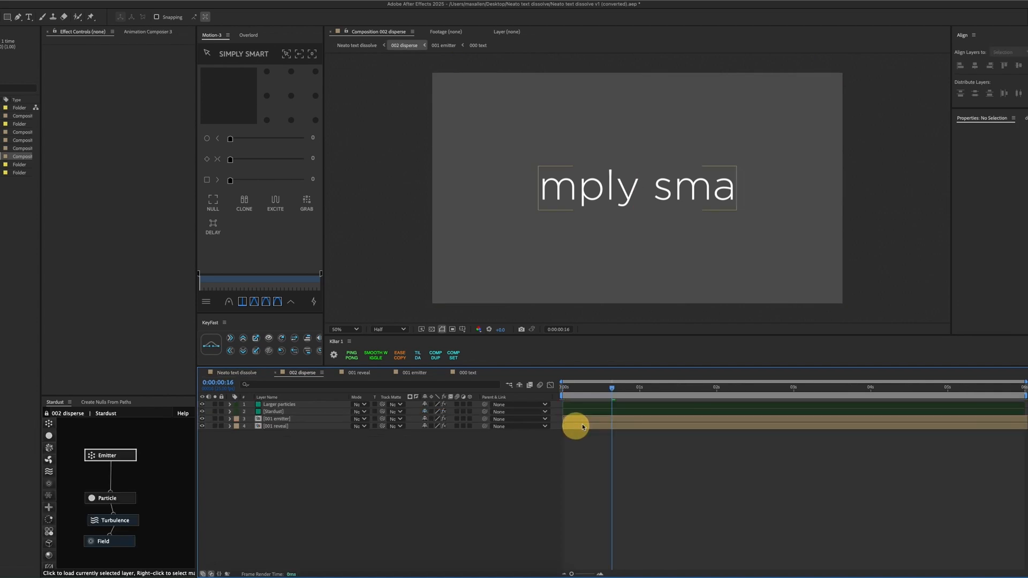
left_click(468, 373)
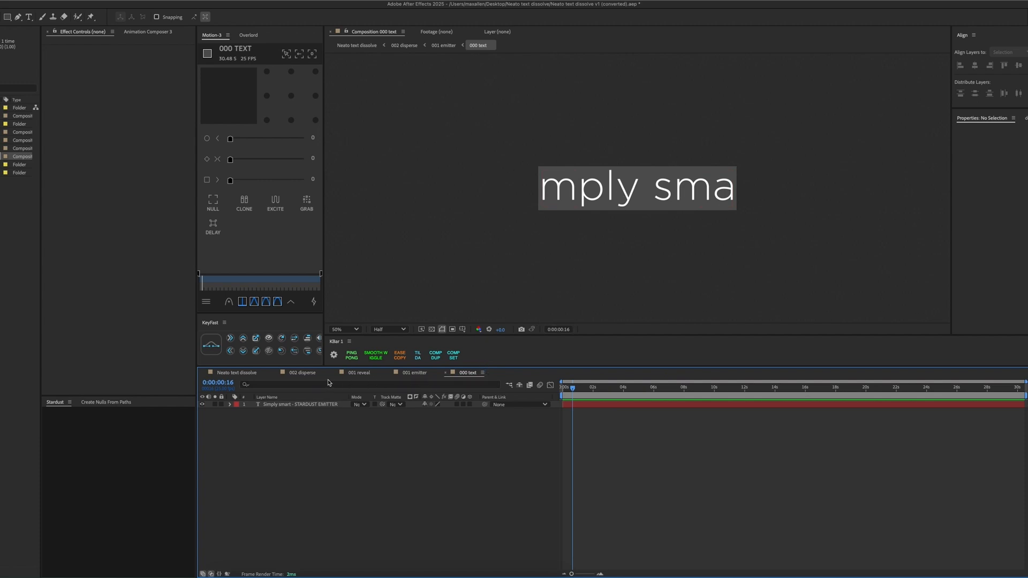
left_click(309, 374)
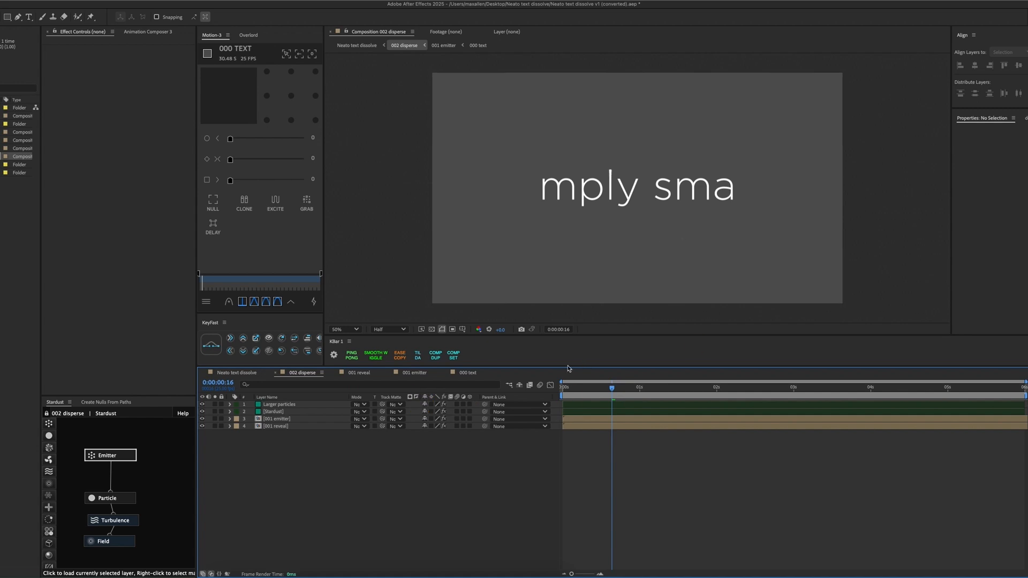
left_click(470, 372)
key("Tab")
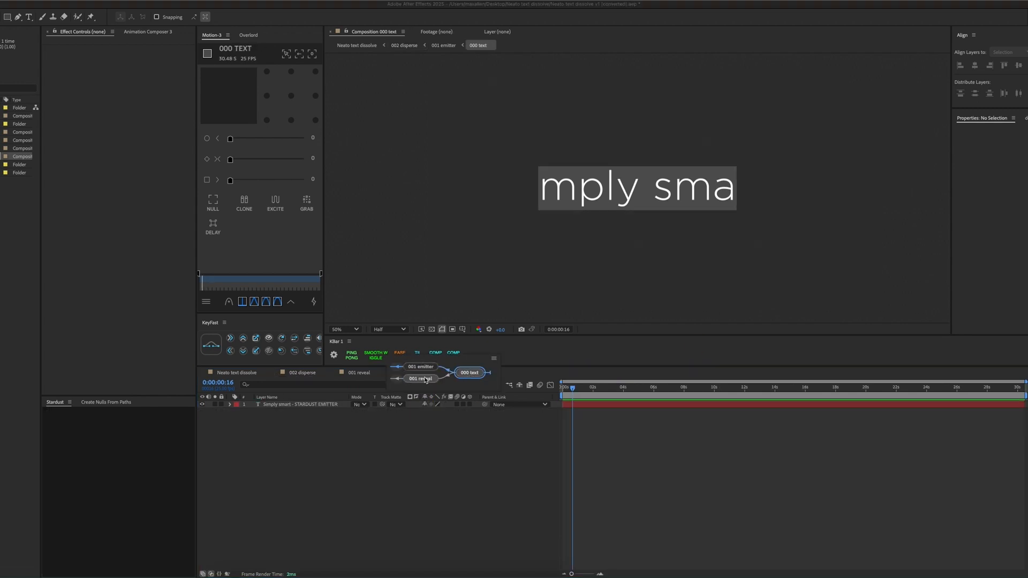
Examine the layers and animated mattes of the 001 reveal and 001 emitter compositions at about one second.
left_click(421, 379)
mouse_move(576, 387)
left_mouse_down()
mouse_move(628, 388)
mouse_move(530, 390)
mouse_move(593, 388)
mouse_move(567, 388)
mouse_move(591, 390)
mouse_move(567, 388)
mouse_move(579, 389)
left_mouse_up()
left_click(278, 412)
left_click(300, 405)
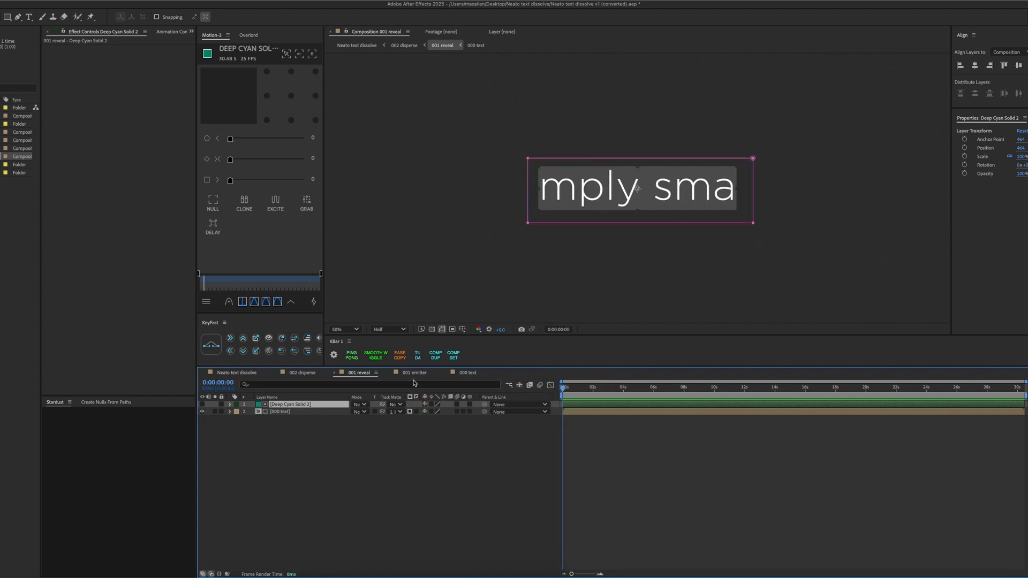
left_click(414, 372)
left_click(583, 407)
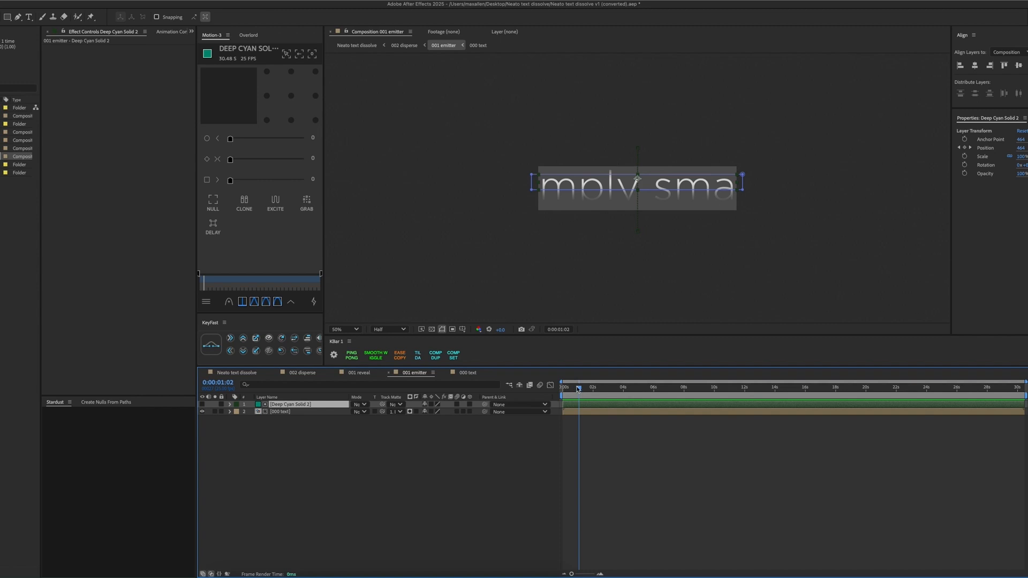
Compare how the Deep Cyan Solid 2 matte moves over the text in 001 reveal and in 001 emitter.
left_click(358, 373)
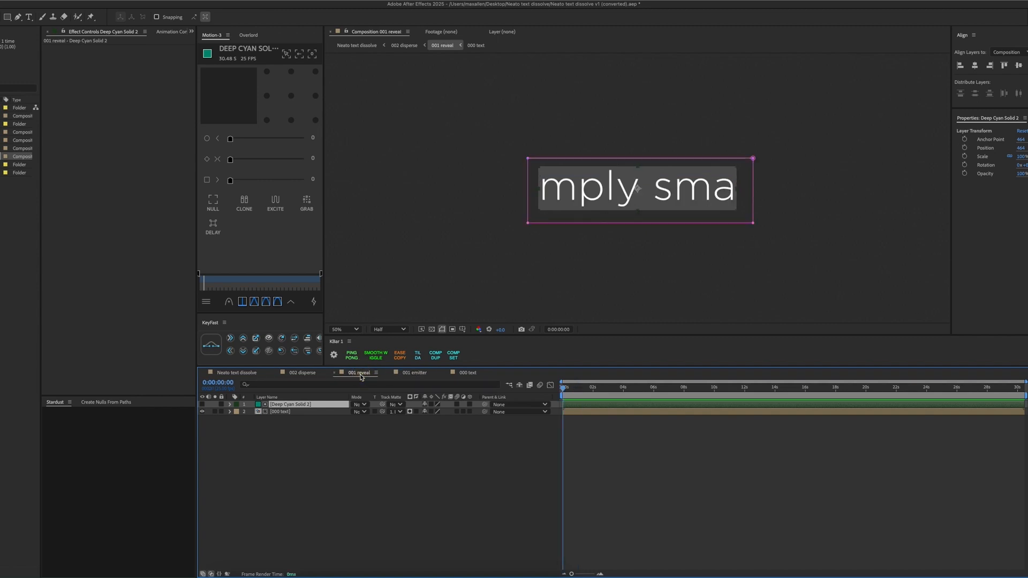
left_click_drag(591, 389, 552, 391)
left_click(412, 375)
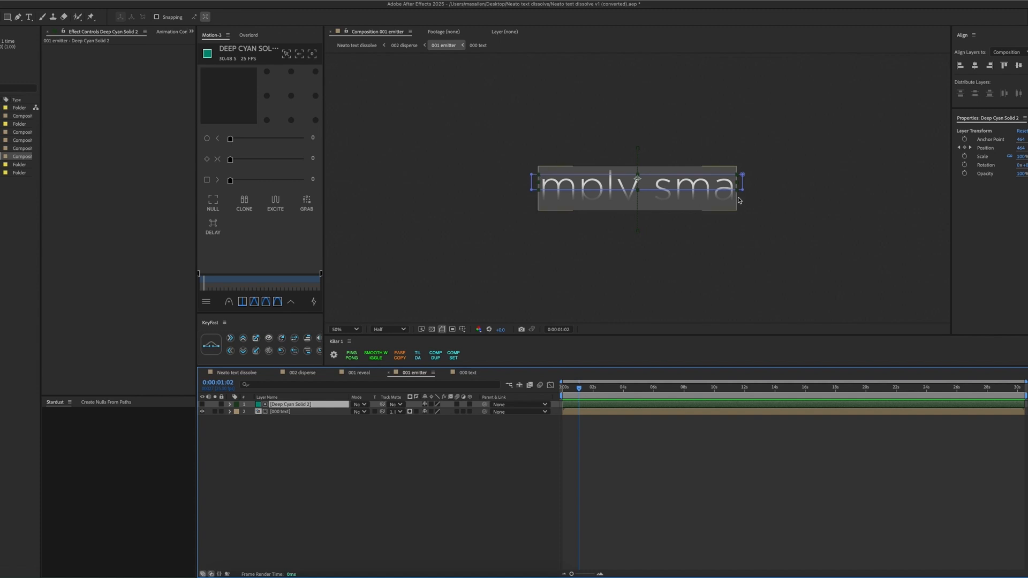
left_click_drag(579, 389, 581, 389)
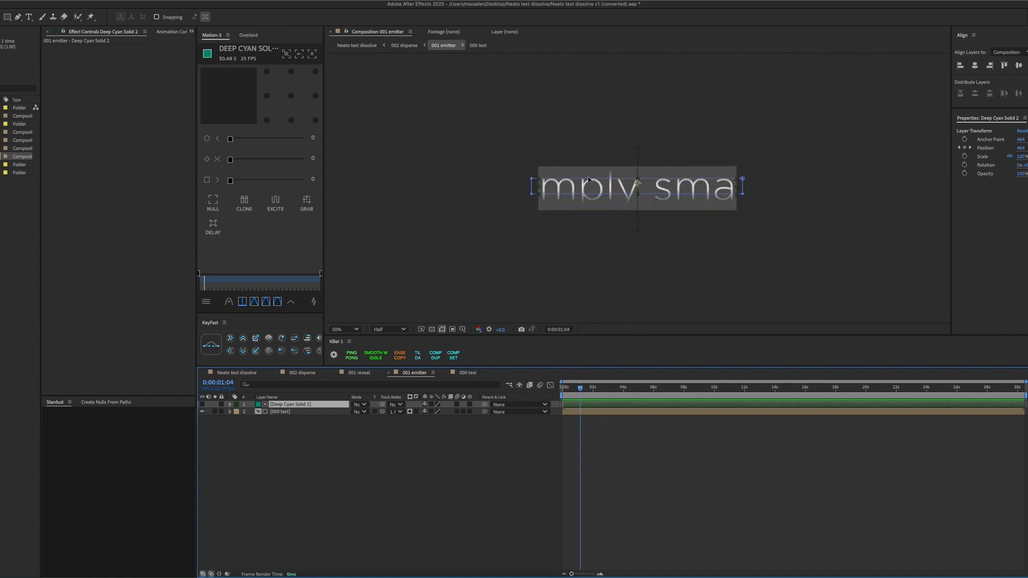
left_click(571, 182)
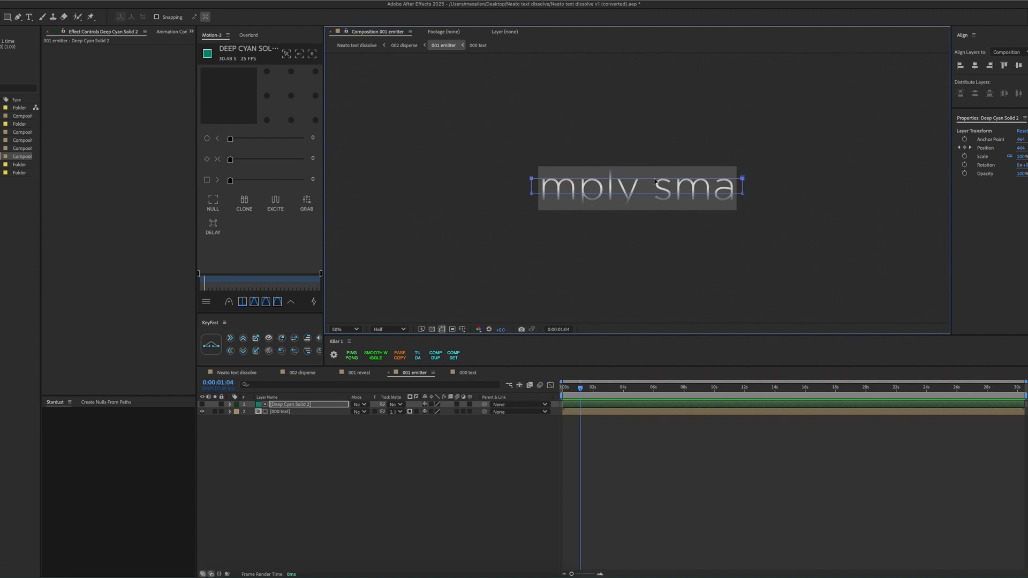
key("Return")
left_click(359, 373)
Solo the 001 emitter and 001 reveal layers in the 002 disperse composition and scrub to 0:00:01:06.
left_click(302, 374)
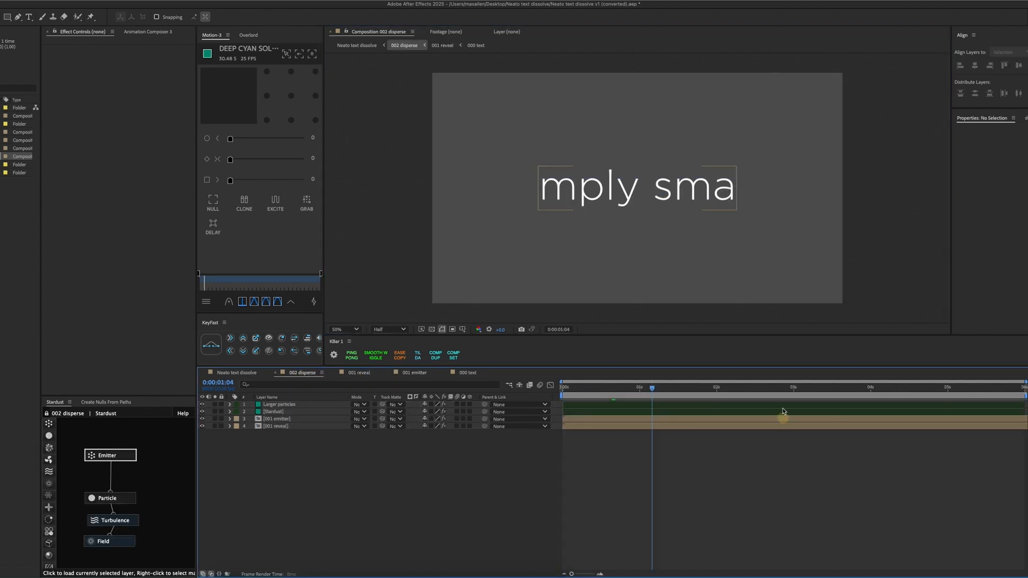
left_click(215, 419)
left_click_drag(635, 381, 658, 387)
left_click(215, 426)
Tint the 001 emitter layer red with a Fill effect and scrub back to 0:00:00:21 to compare it with the reveal.
left_click(284, 420)
key("ctrl+space")
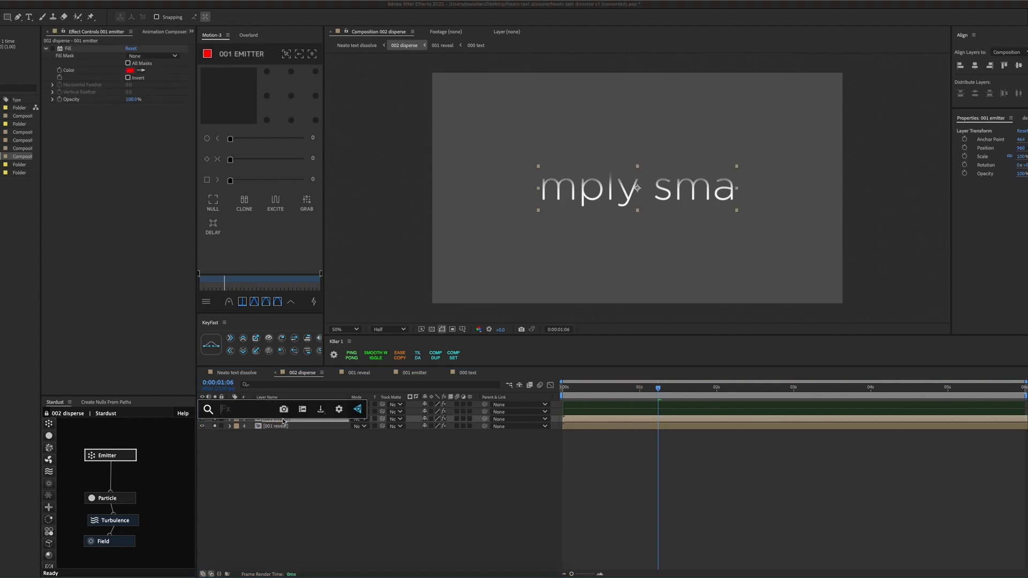
type("fill")
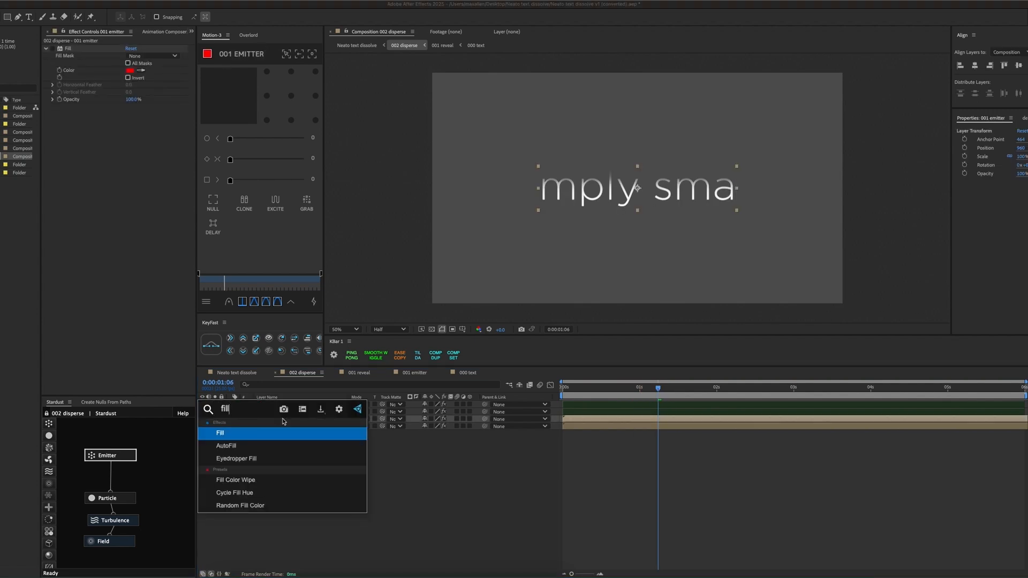
key("Return")
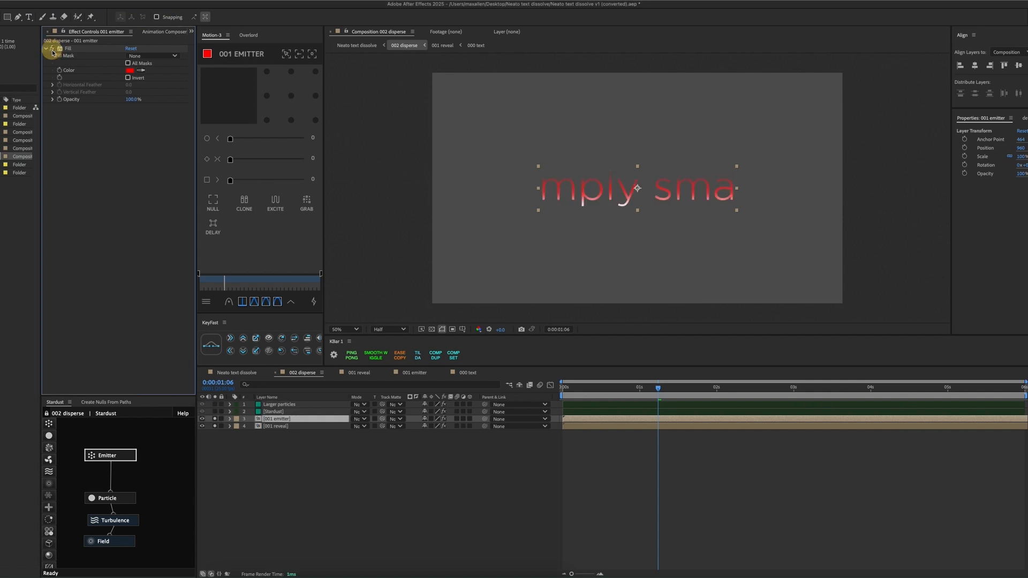
left_click_drag(660, 391, 627, 391)
left_click(163, 445)
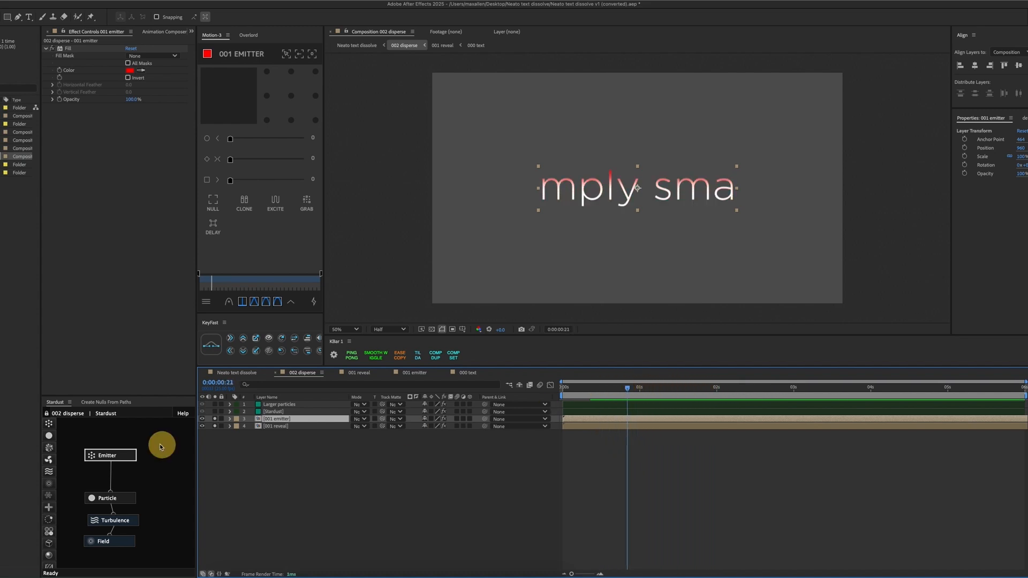
Disable the Fill effect on 001 emitter, unsolo both text layers and return to the start of the composition.
left_click(52, 48)
left_click(215, 425)
left_click(215, 423)
left_click_drag(565, 388, 555, 391)
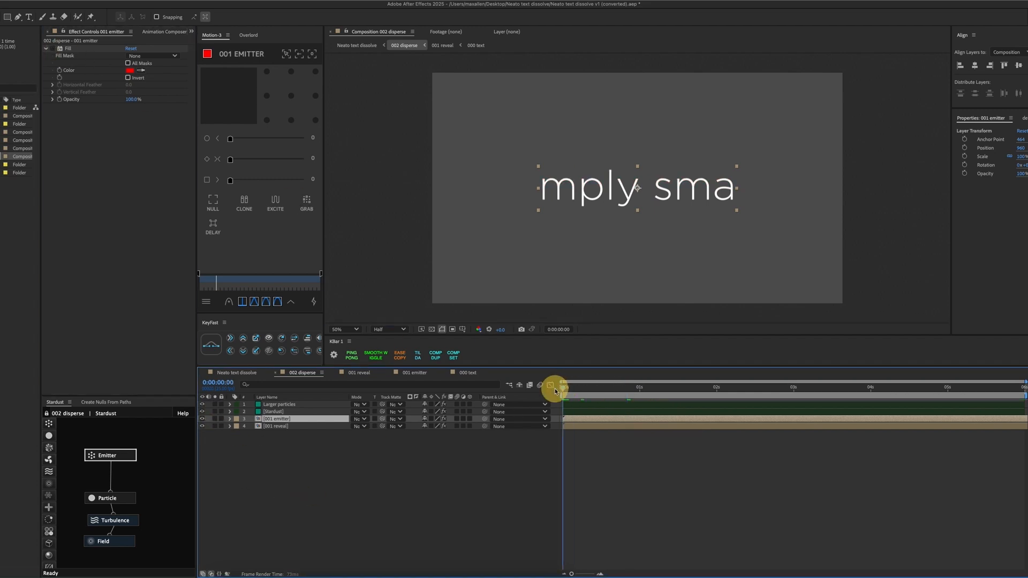
Choose 001 emitter as the emitter's source layer in the Stardust layer's Layer Properties.
left_click(284, 411)
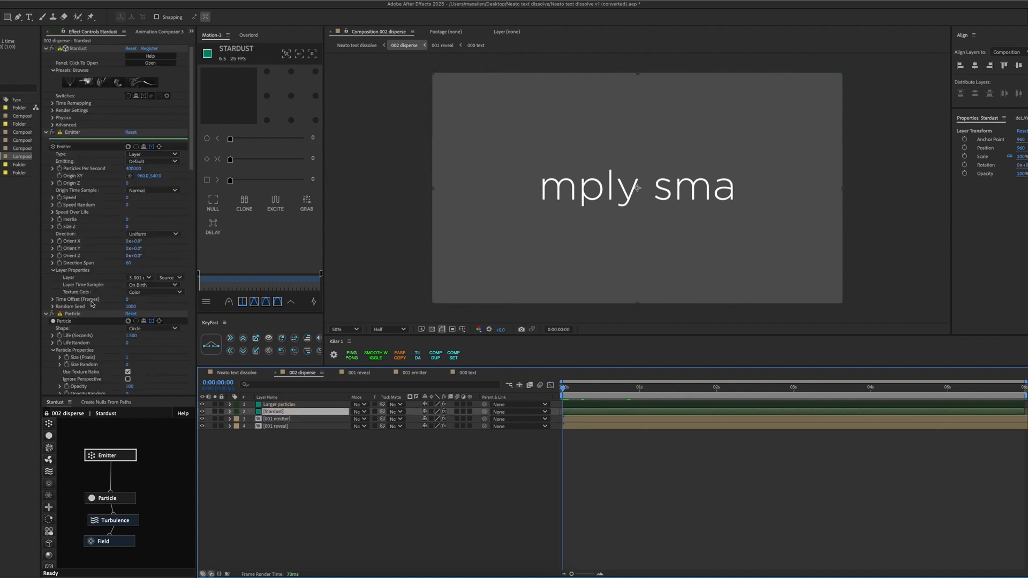
left_click(141, 279)
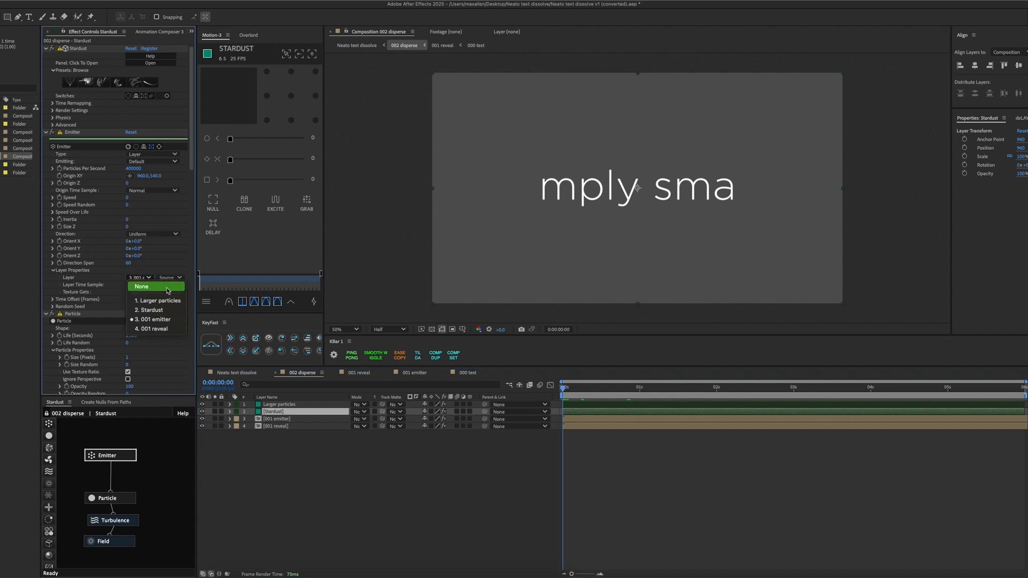
left_click(160, 318)
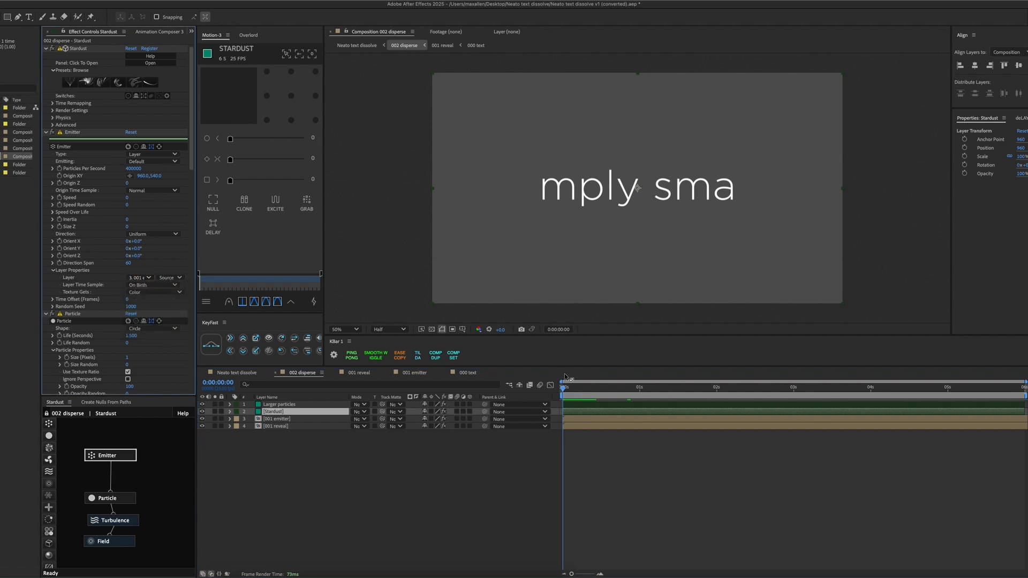
Compare the effect settings of the Larger particles layer with those of the Stardust layer.
left_click(297, 406)
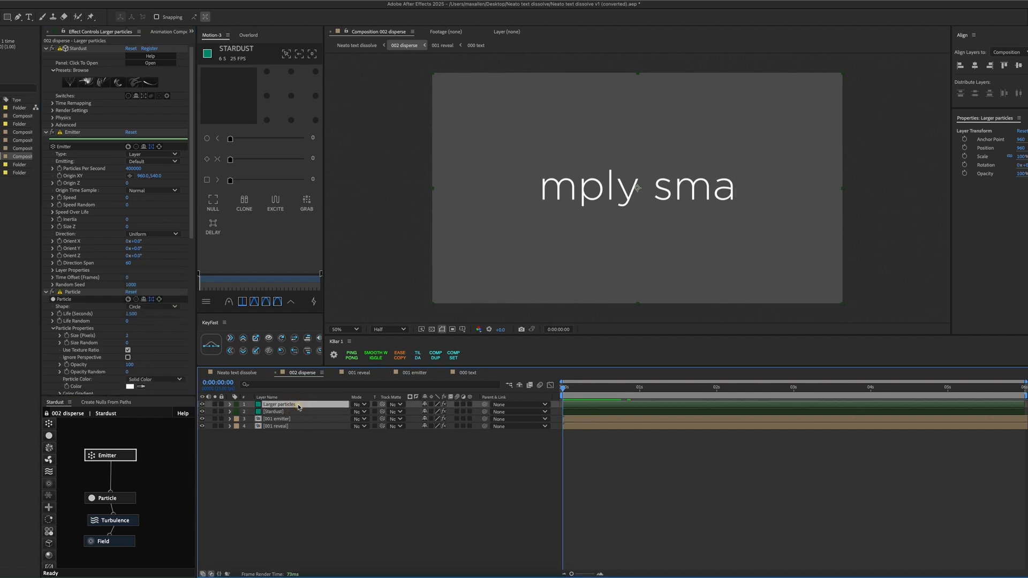
left_click(299, 411)
left_click(297, 405)
left_click(297, 412)
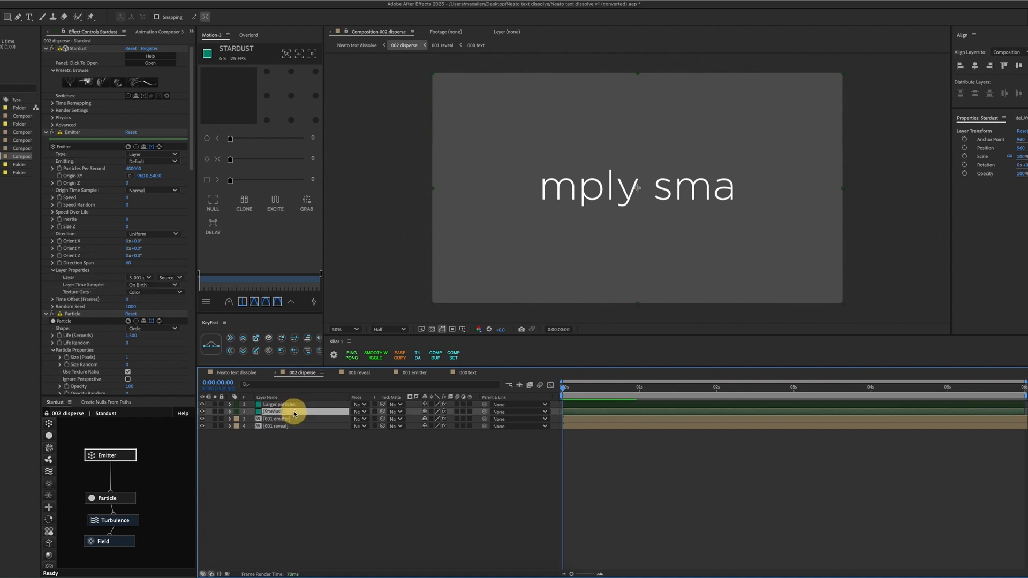
left_click(297, 406)
left_click(315, 411)
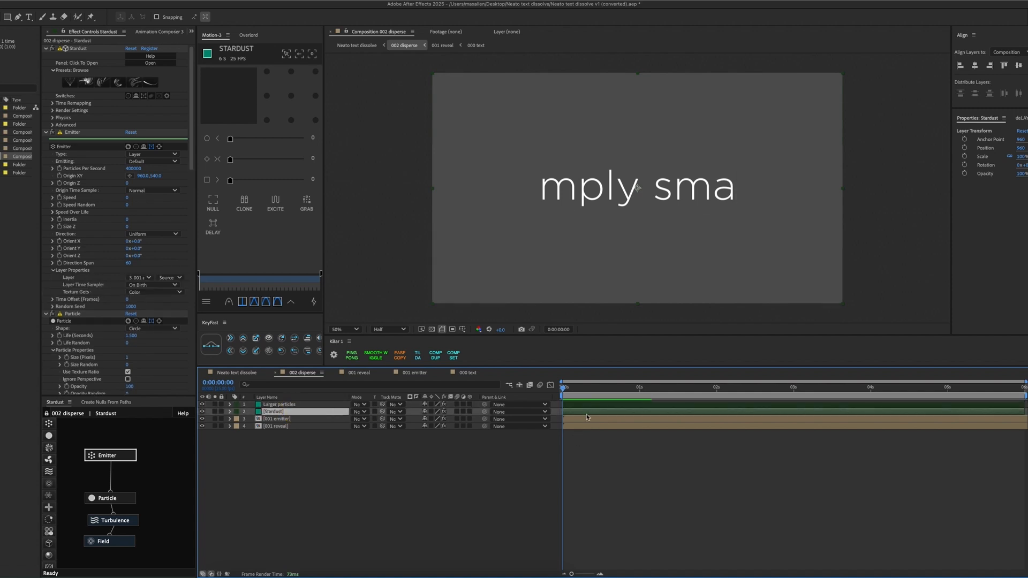
left_click(566, 406)
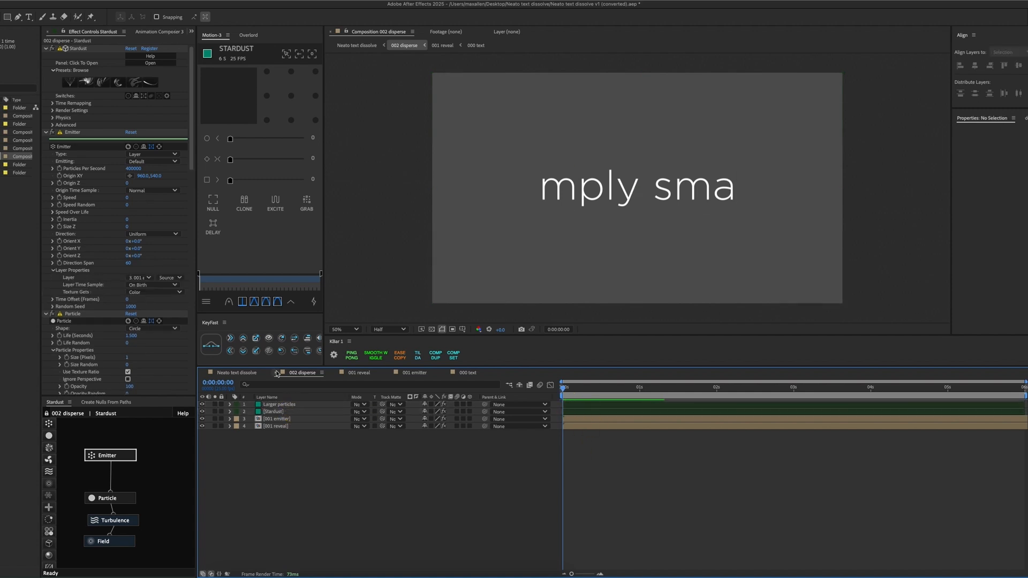
Examine the Stardust layer's particle properties and size-over-life curve, and scrub to 0:00:02:15 to view the dissolving particles.
scroll(86, 296, "down", 6)
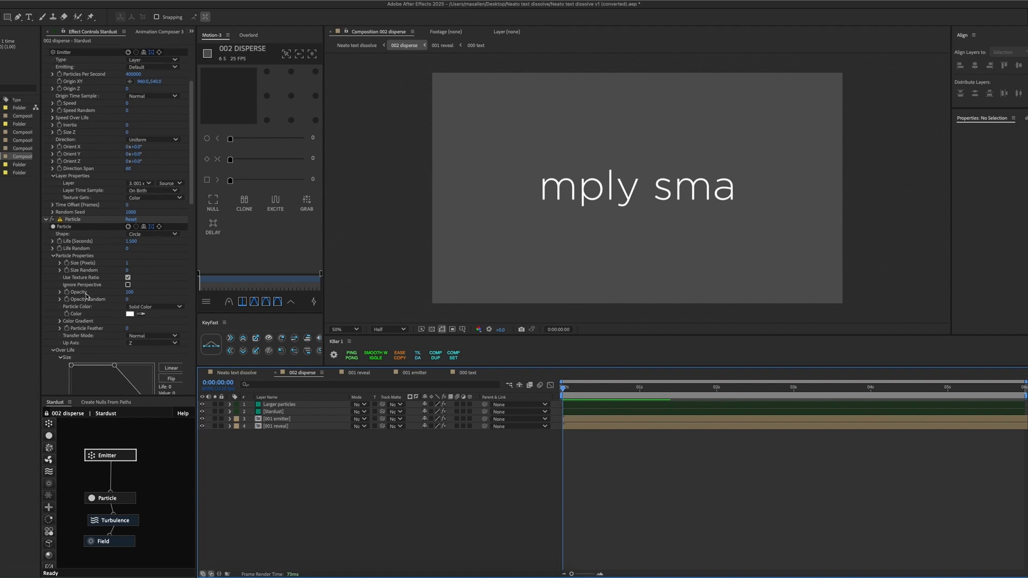
scroll(65, 303, "down", 1)
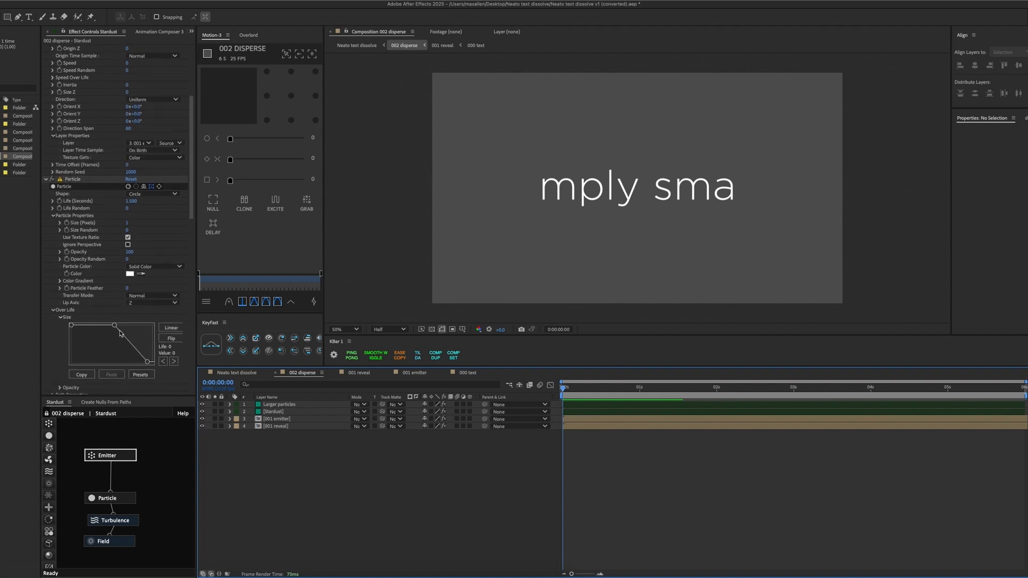
left_click_drag(646, 388, 763, 389)
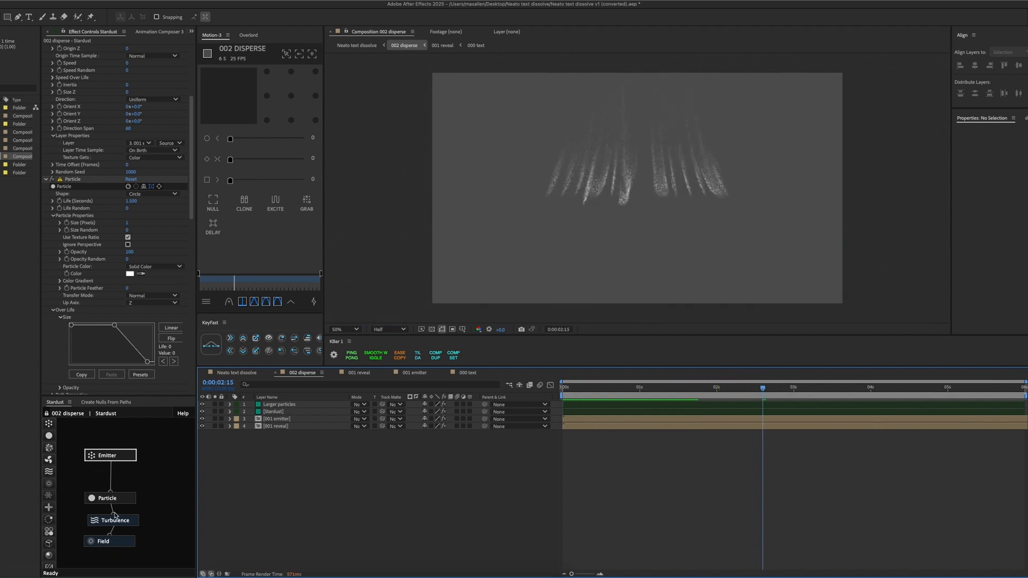
Examine the Stardust layer's Turbulence and Field node settings while scrubbing the dispersal, and return to the Neato text dissolve composition.
left_click(120, 542)
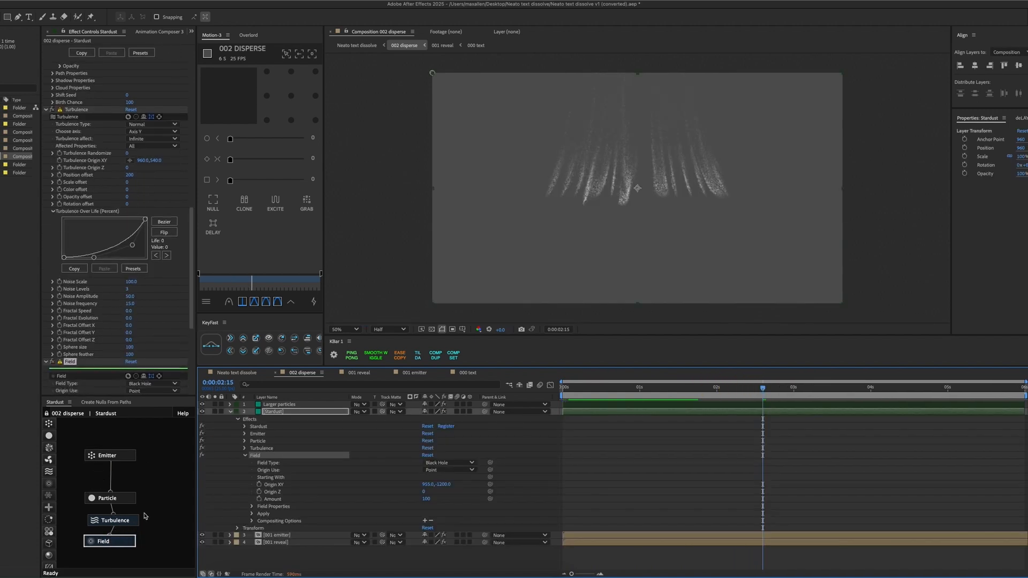
left_click(120, 521)
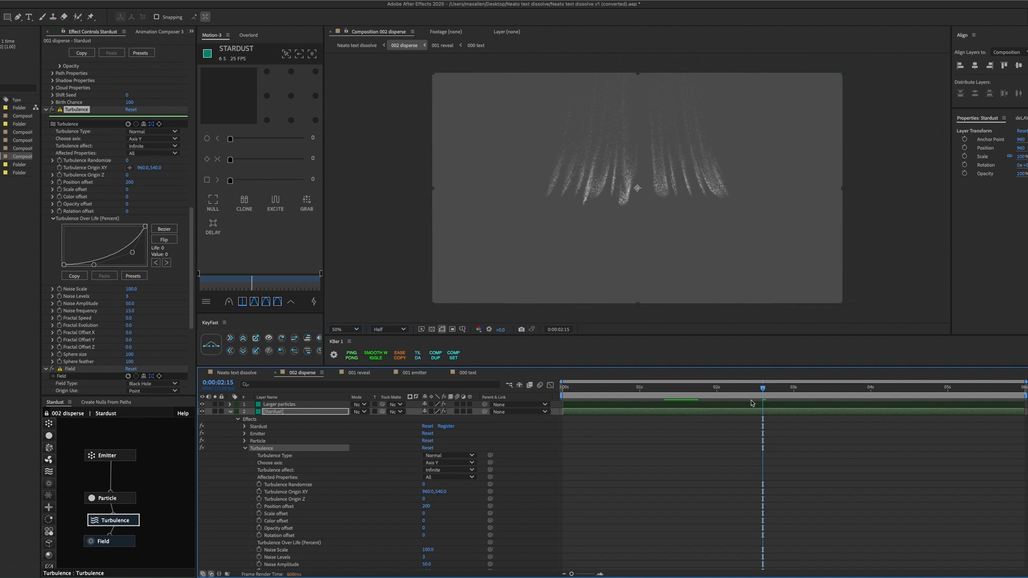
left_click_drag(763, 391, 662, 390)
left_click(107, 542)
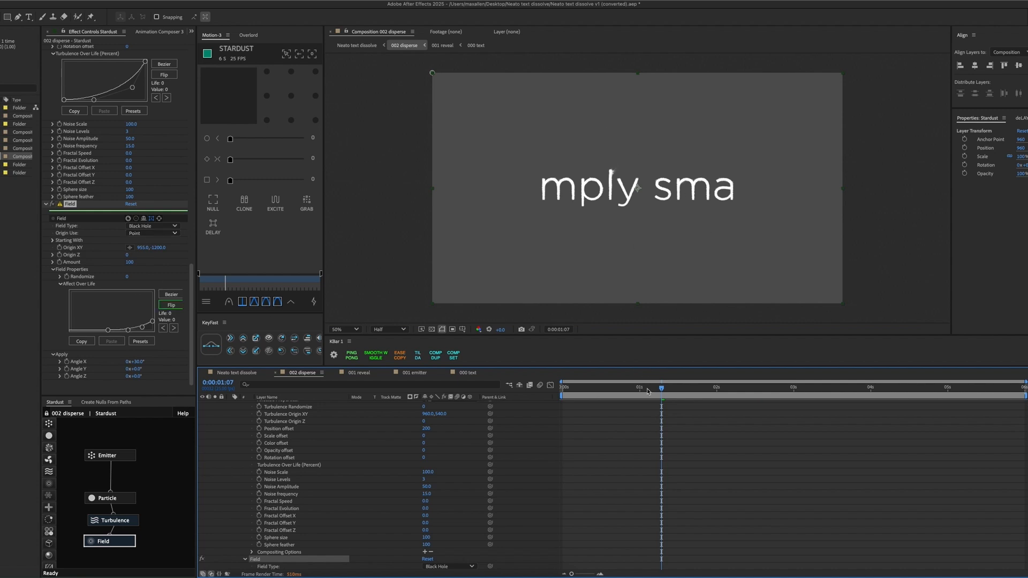
left_click_drag(652, 393, 738, 393)
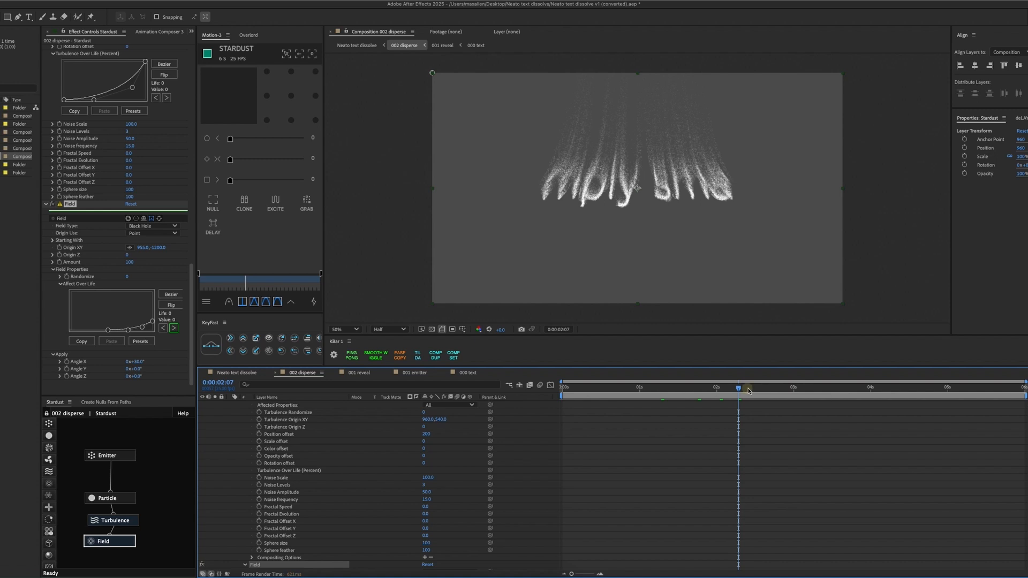
left_click_drag(748, 392, 796, 391)
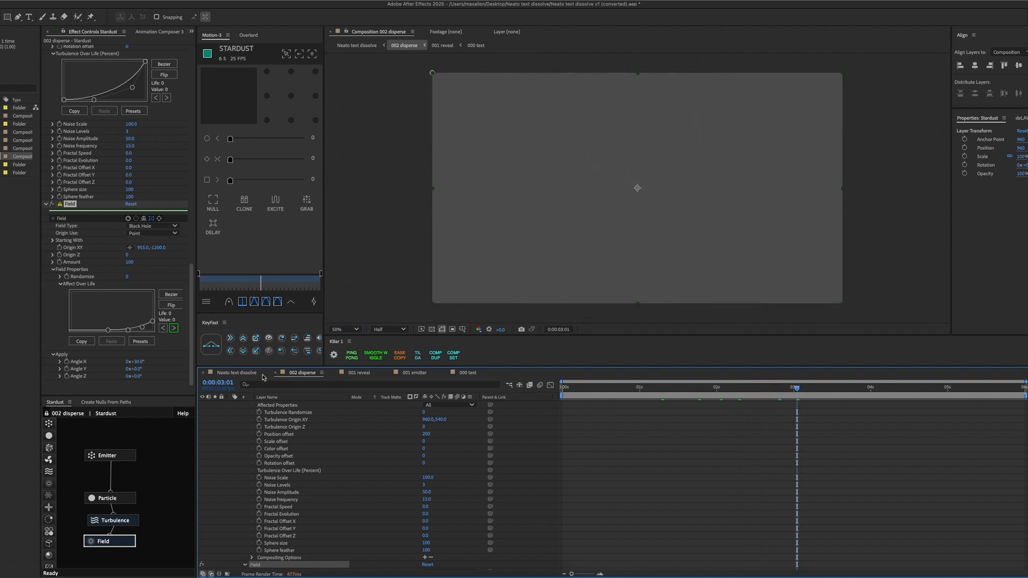
left_click(262, 376)
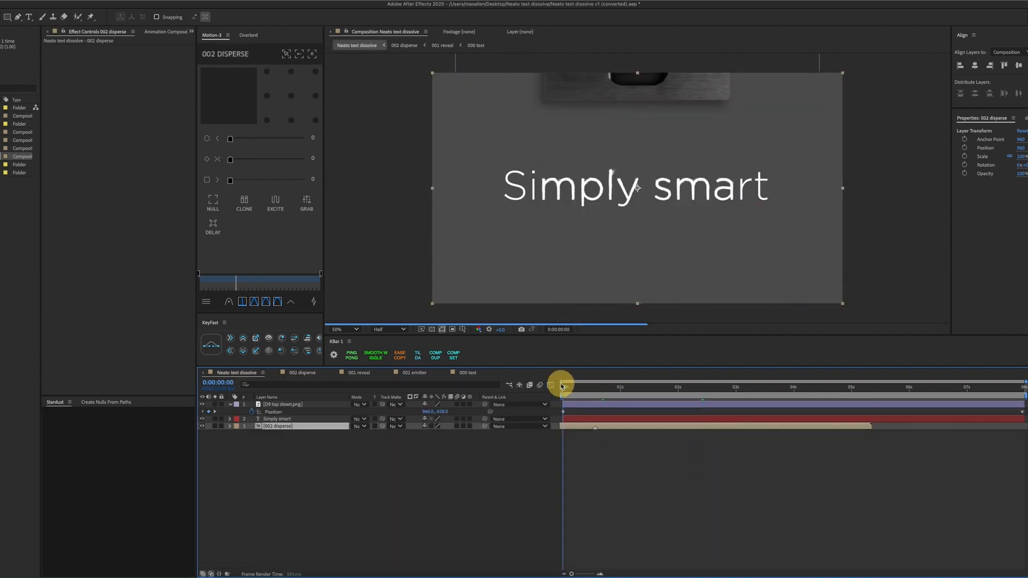